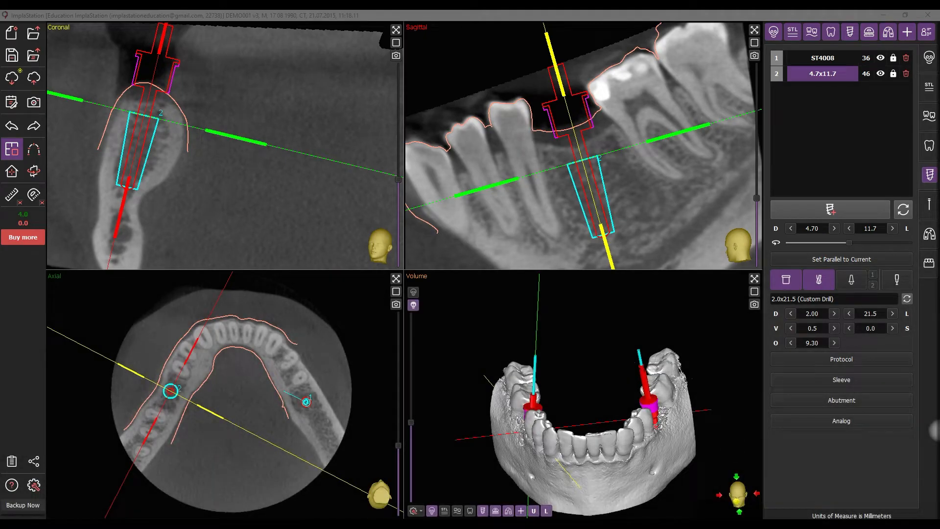
Step: Display the slice view through implant 2 and set that implant's length to 11.9 mm
drag(733, 446, 752, 451)
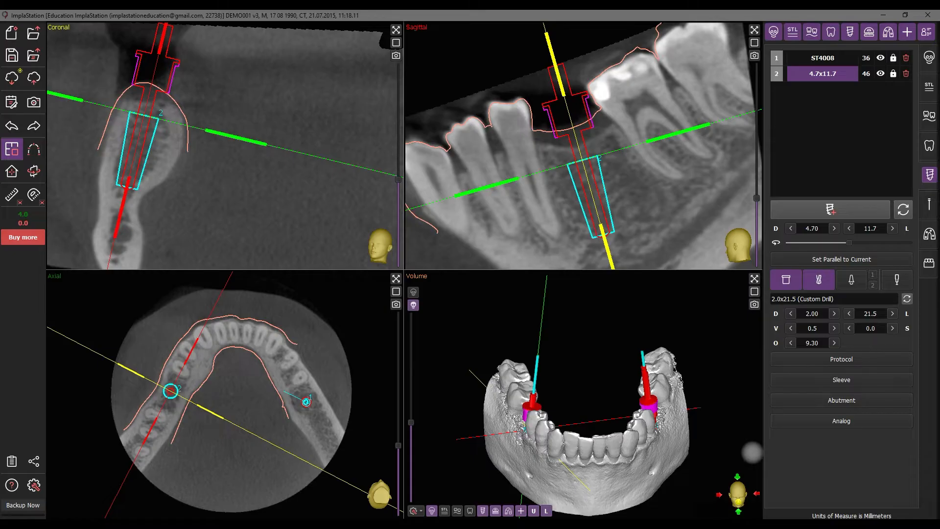
click(34, 171)
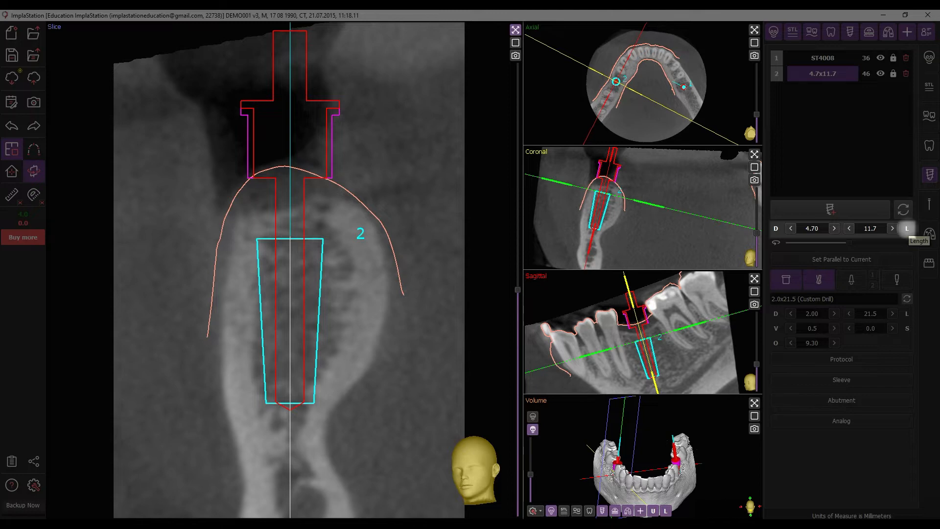
click(892, 228)
click(892, 229)
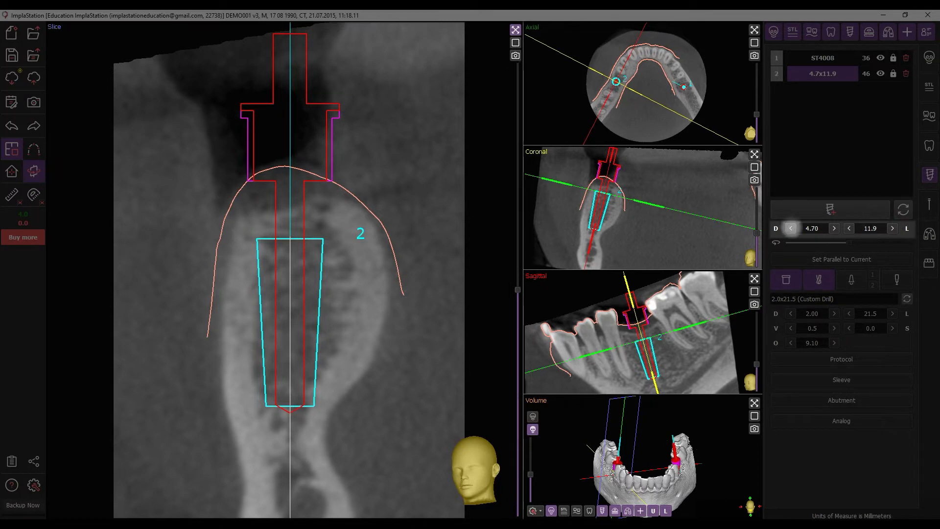
Step: Set implant 2's diameter to 4.80 mm
click(833, 228)
click(832, 229)
click(832, 228)
click(793, 227)
click(791, 228)
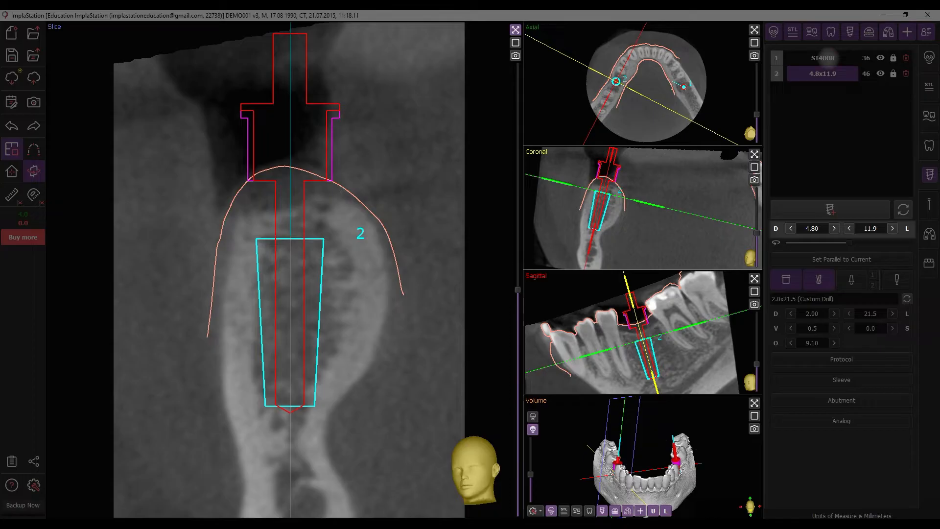
Step: Try a 10.0 mm length and a 4.50 mm diameter on the tooth 36 implant, restoring 4.00 by 8.0 mm
click(824, 58)
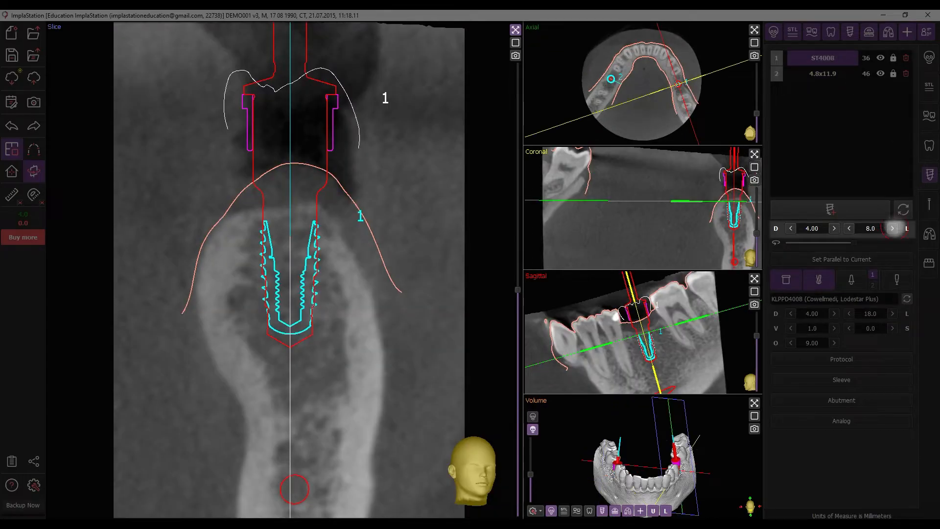
click(892, 228)
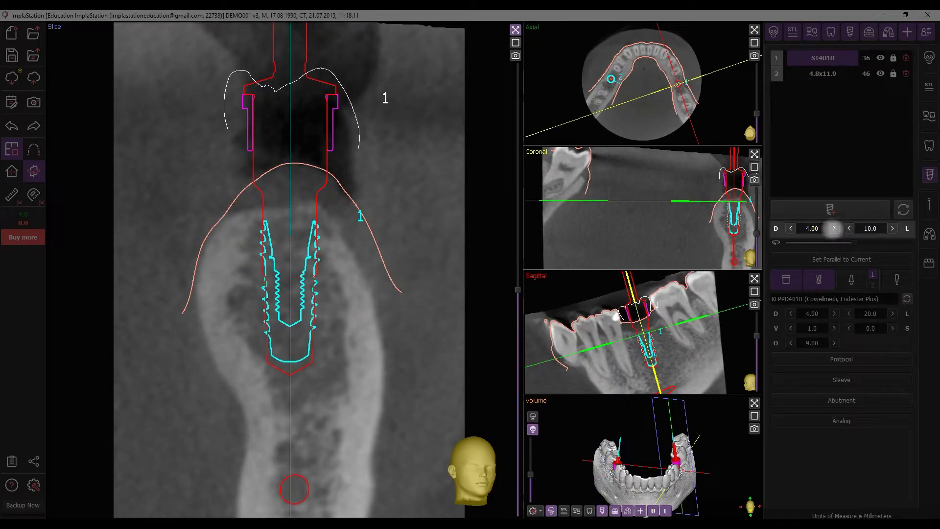
click(834, 228)
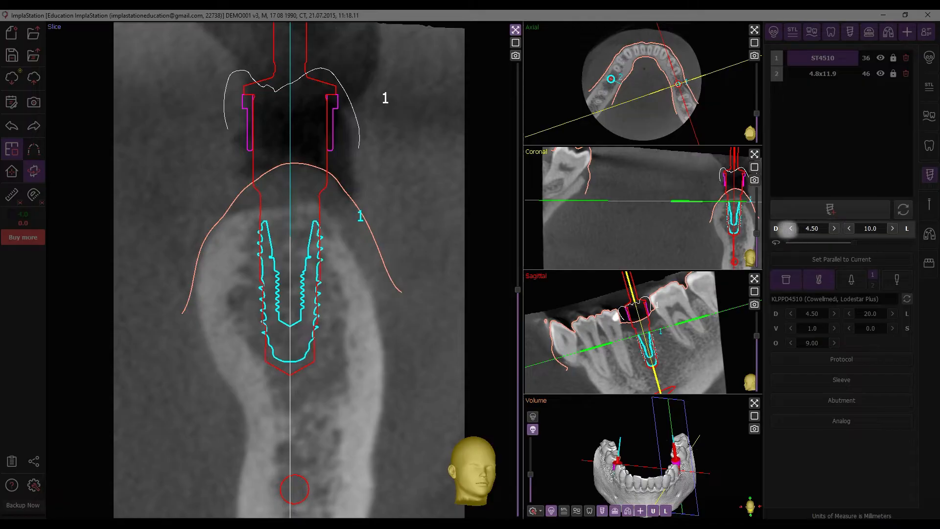
click(790, 228)
click(849, 228)
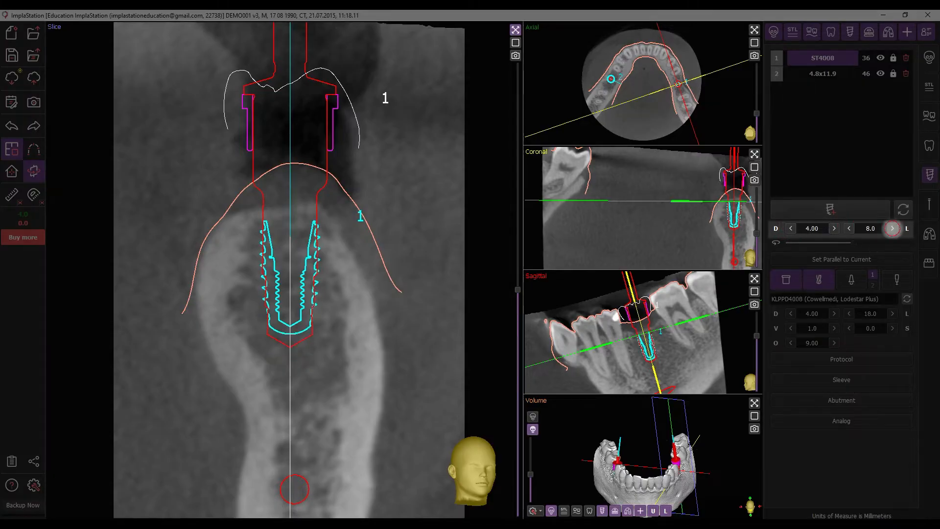
click(892, 228)
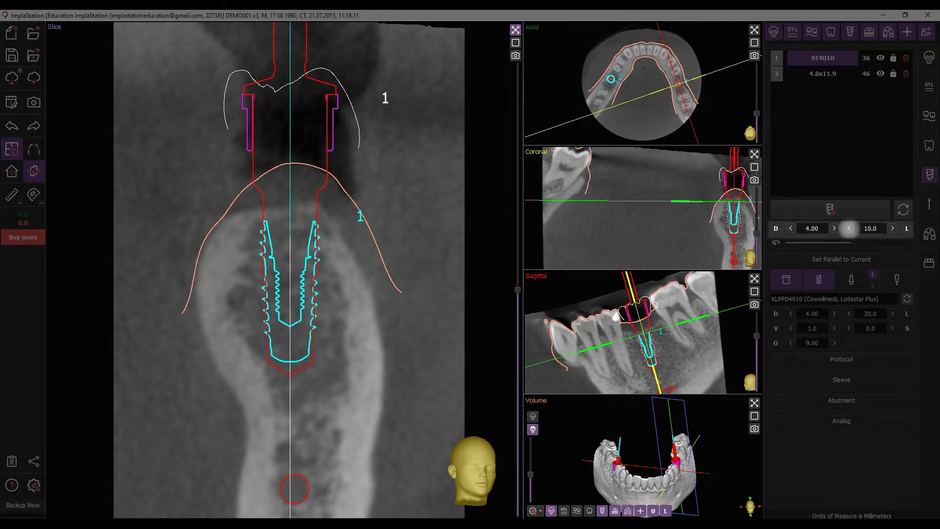
click(848, 228)
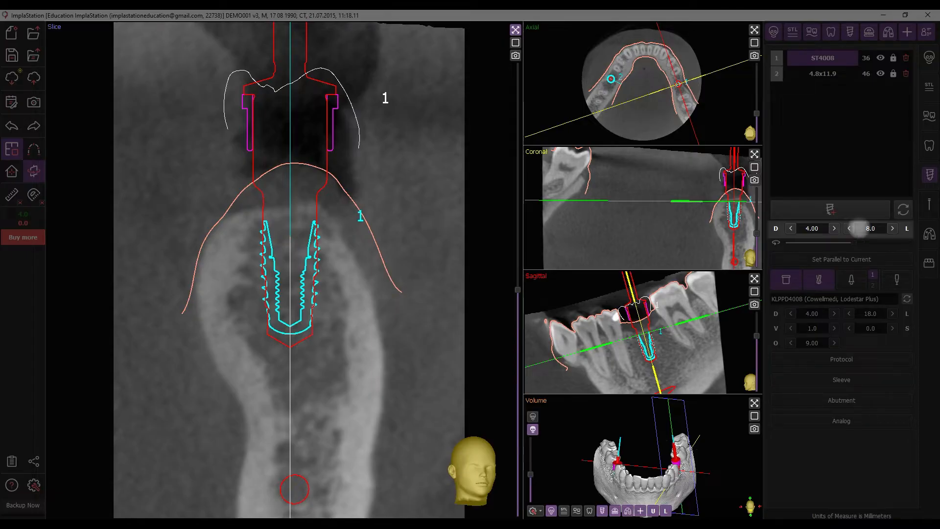
Step: Rotate the tooth 36 implant about its own axis in the 3D volume view
drag(441, 294, 362, 264)
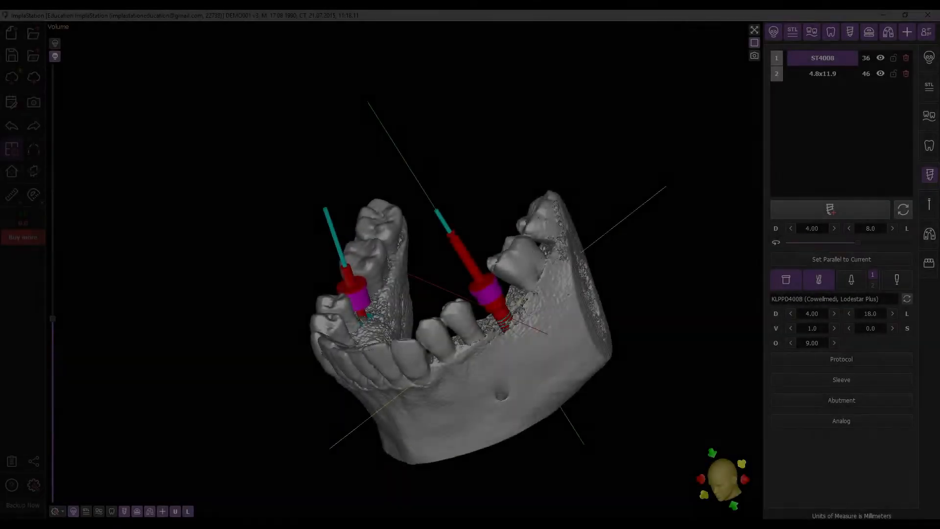
scroll(404, 269, up, 5)
middle_drag(490, 313, 391, 225)
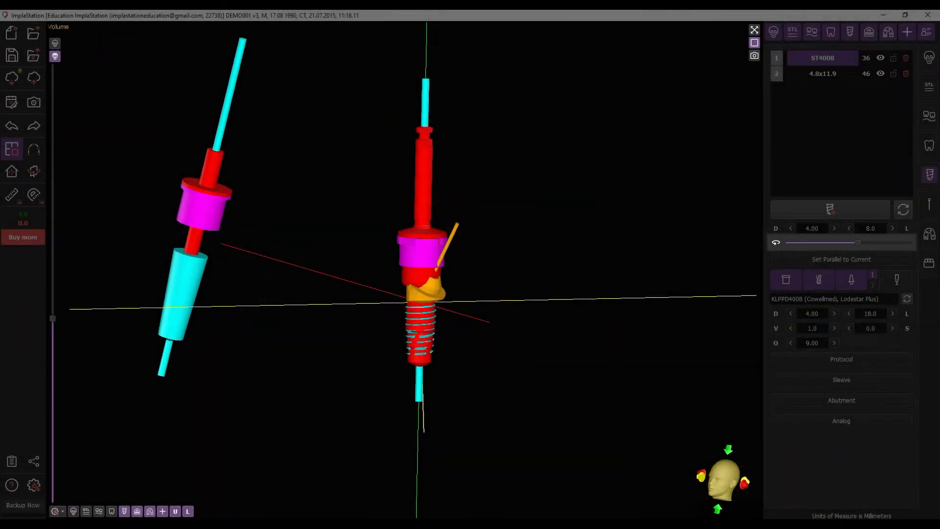
mouse_move(857, 243)
mouse_down()
mouse_move(813, 242)
mouse_move(862, 243)
mouse_move(839, 242)
mouse_move(860, 243)
mouse_move(847, 243)
mouse_up()
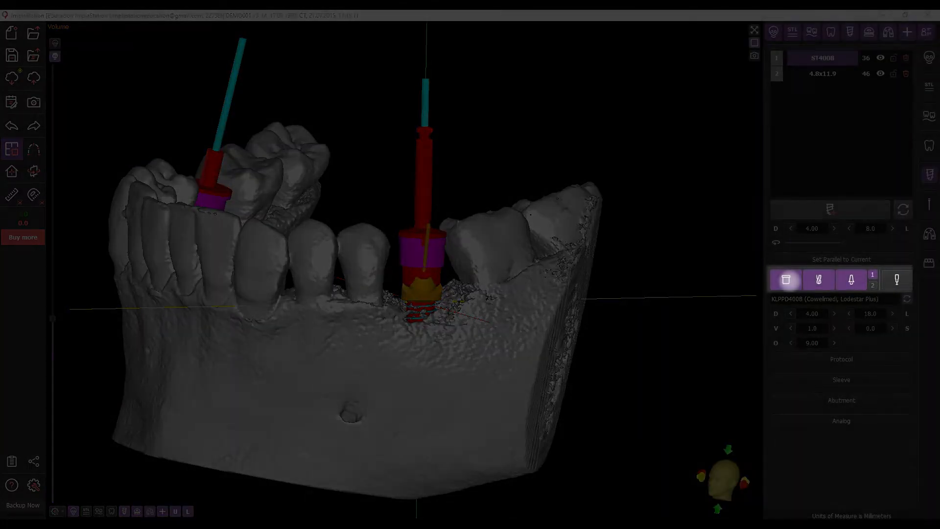
Step: Hide the drill, sleeve and abutment of the tooth 36 implant
click(815, 280)
click(786, 279)
click(851, 279)
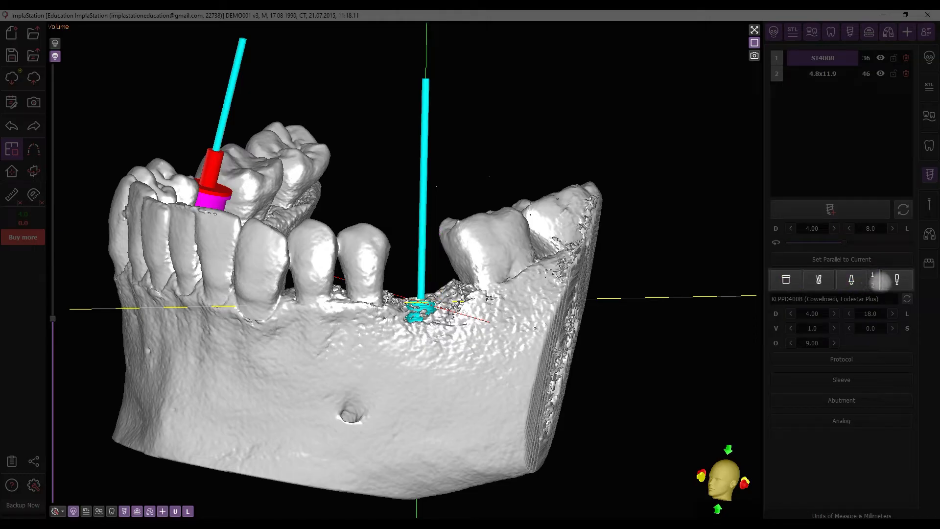
Step: Show the analog, abutment, drill and sleeve of the tooth 36 implant and toggle the bone volume's visibility
click(894, 280)
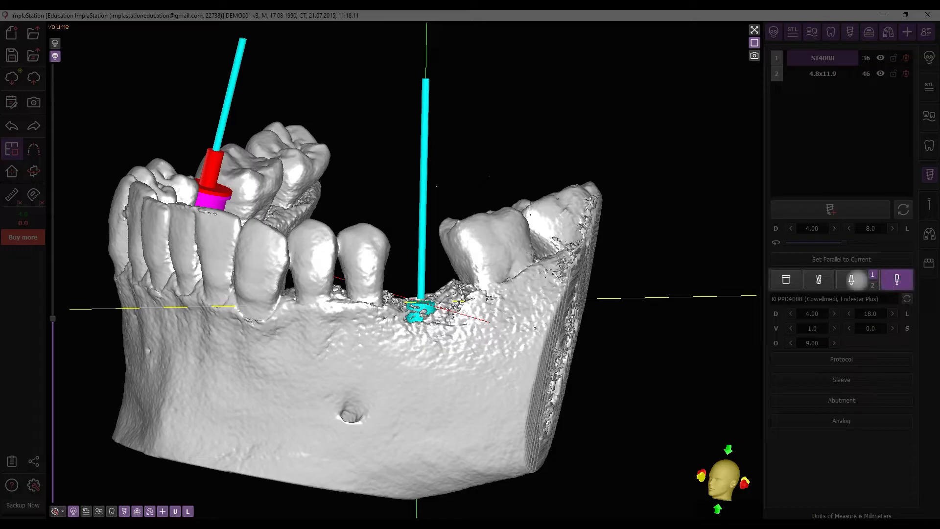
click(851, 280)
click(811, 279)
click(786, 280)
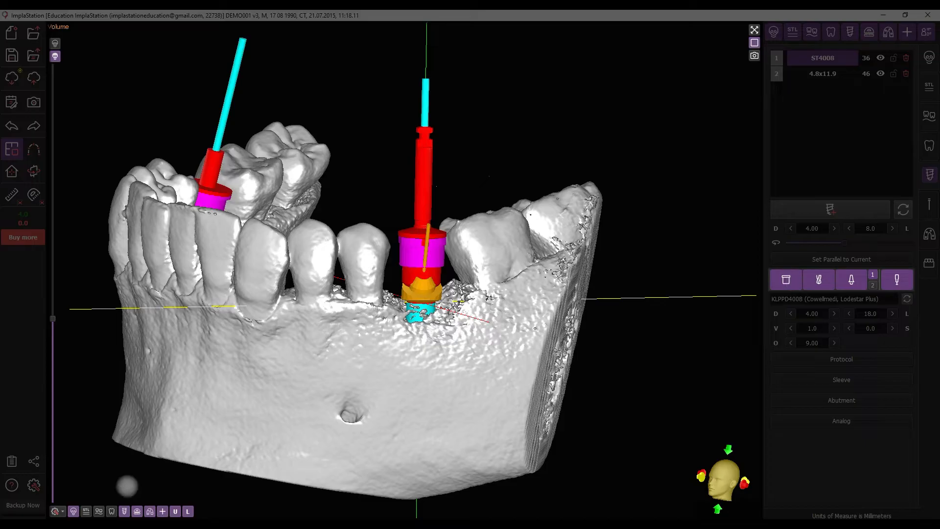
click(73, 511)
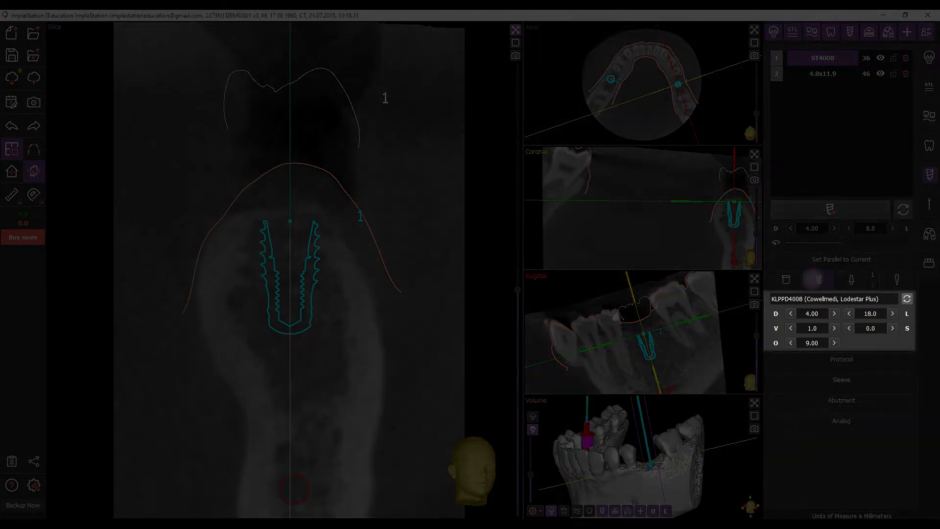
Step: Show the drill and sleeve of the tooth 36 implant and replace its drill with KLPPD4508 (Cowellmedi, Lodestar Plus)
click(818, 279)
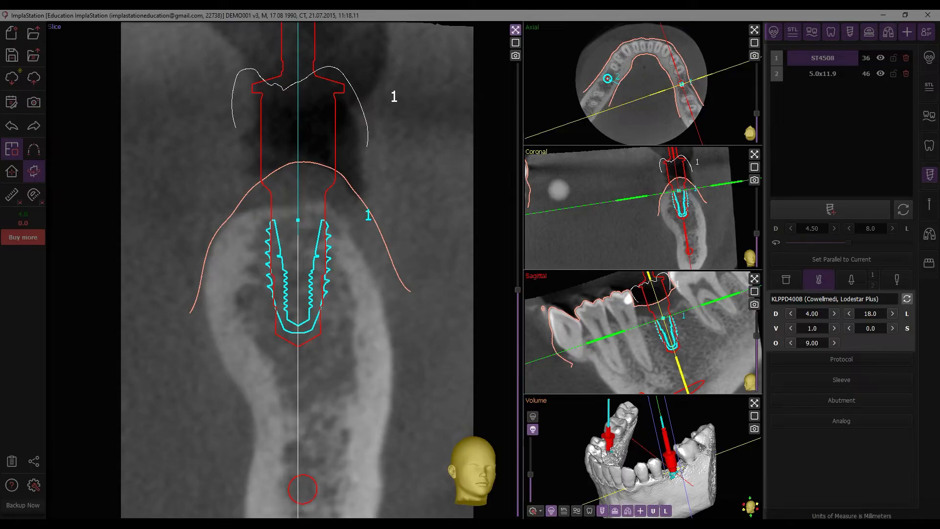
click(786, 280)
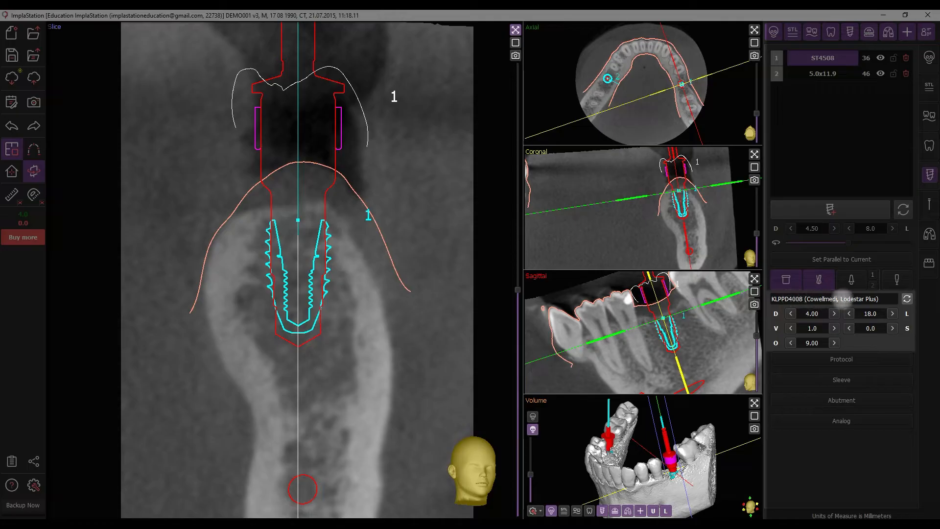
click(906, 299)
click(592, 151)
click(755, 441)
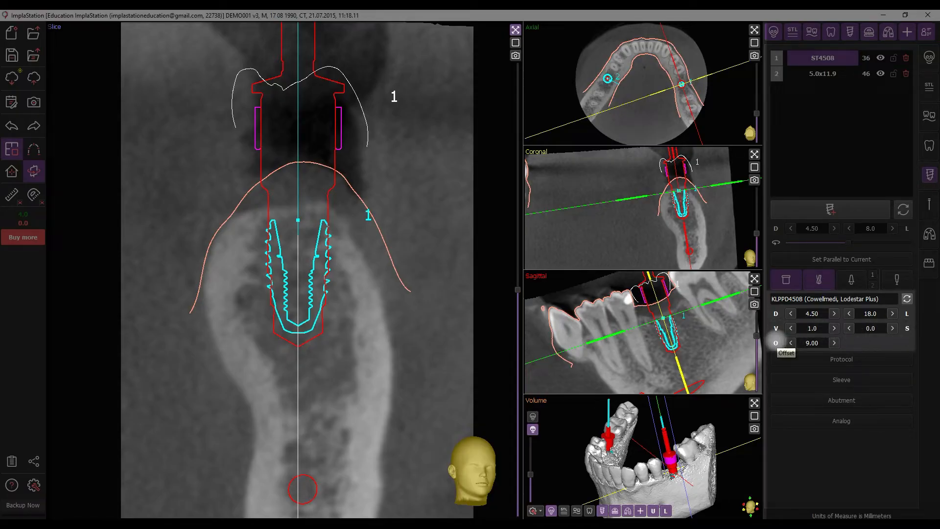
Step: Set the drill's diameter to 5.00 mm, its length to 17.0 mm and its S value to 0.5
click(834, 313)
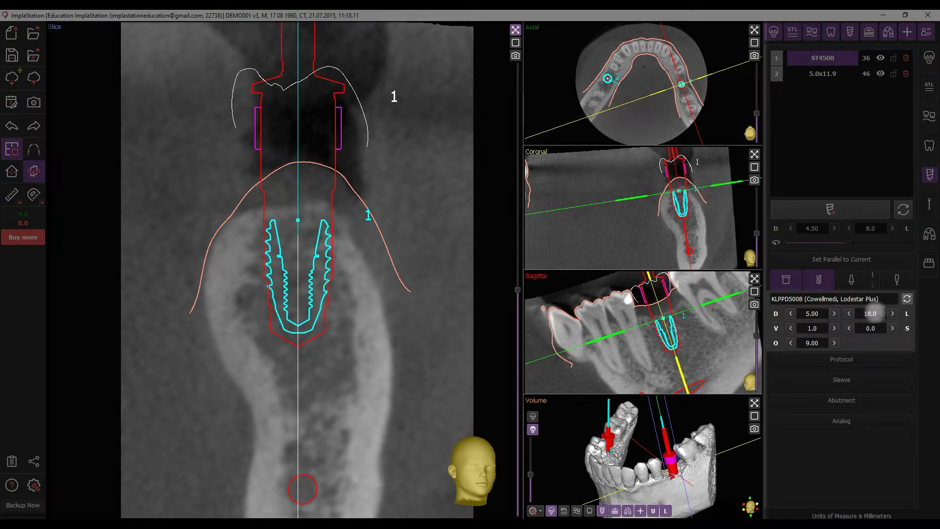
click(892, 314)
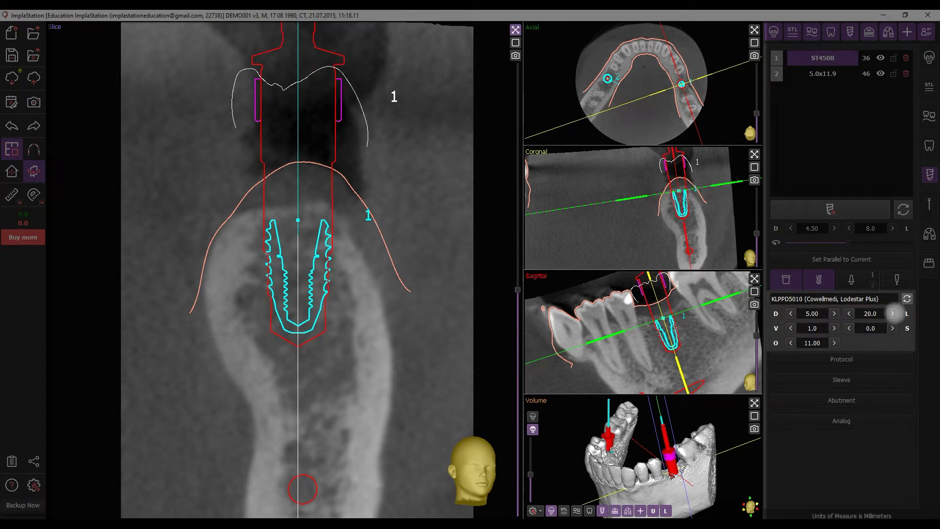
click(849, 313)
click(849, 313)
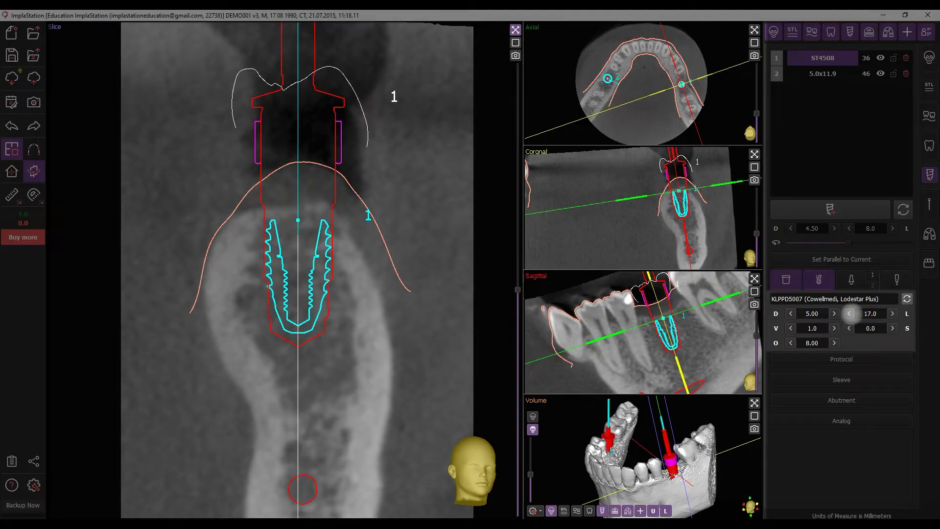
click(892, 328)
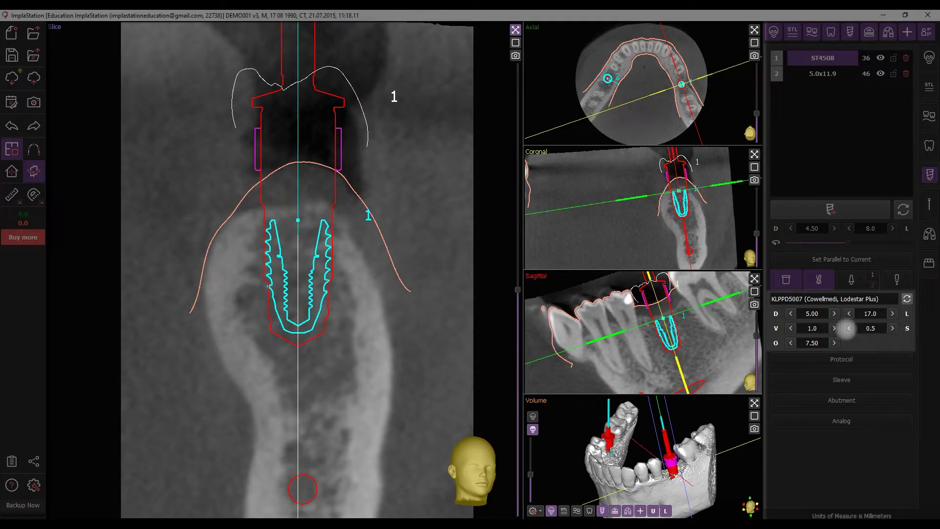
Step: Set the drill's V value to 0.6 and reduce its offset to 7.70 mm
click(834, 328)
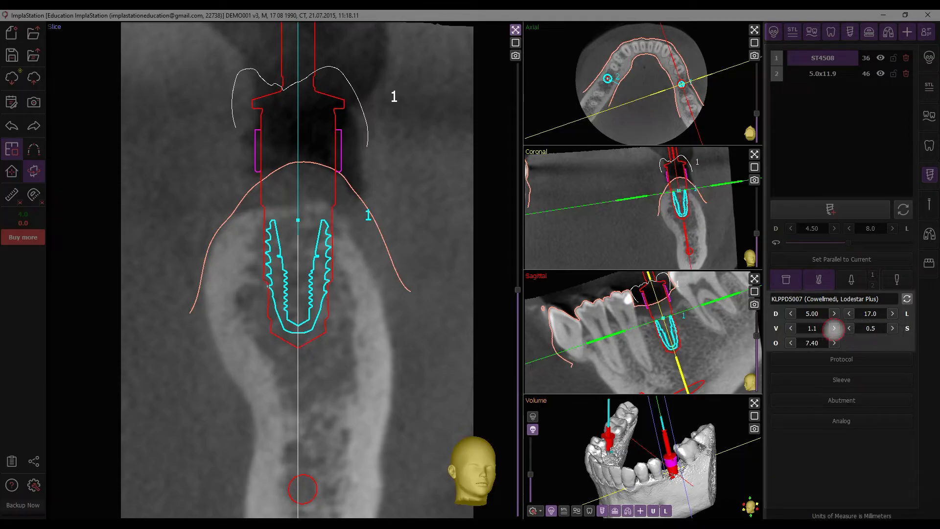
click(791, 328)
click(790, 328)
click(790, 328)
click(791, 328)
click(791, 328)
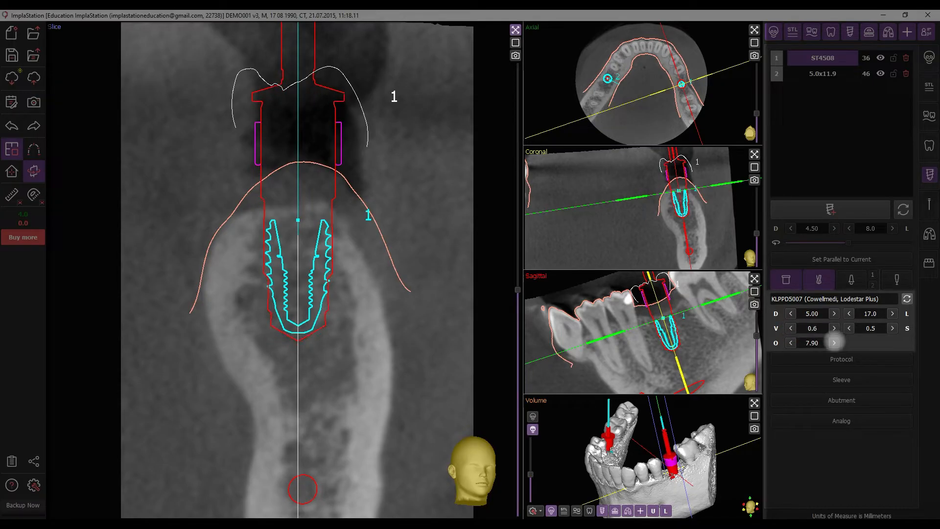
click(790, 343)
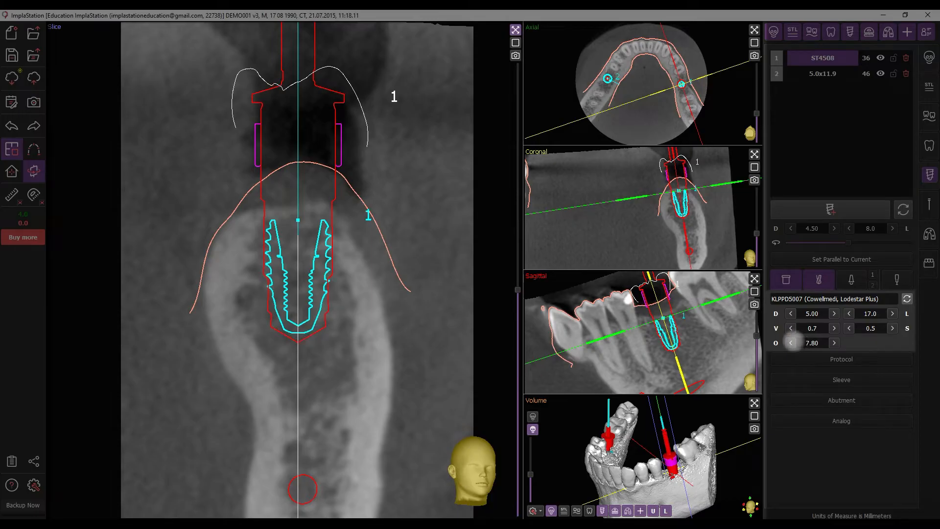
click(791, 343)
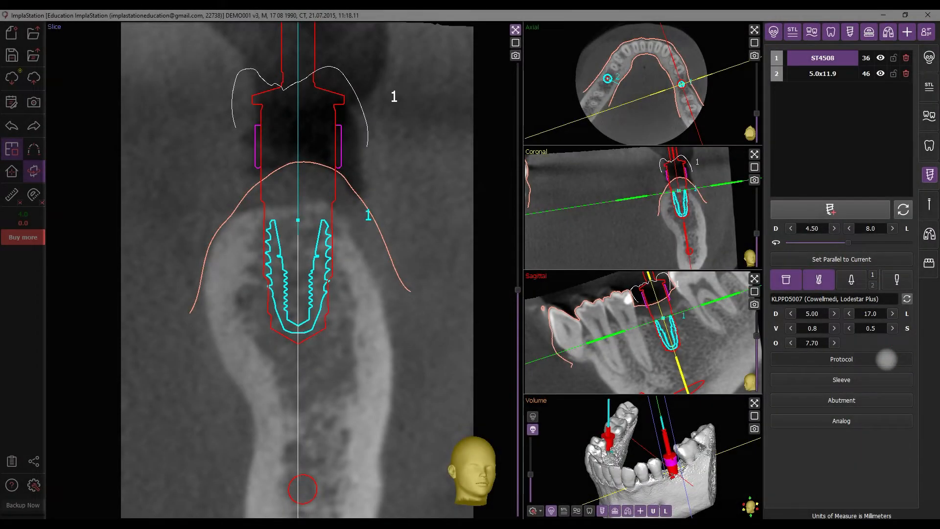
Step: Open the drilling protocol and examine each drill in the sequence from KLPID06S to KLPPD5007 against the implant slice
click(841, 359)
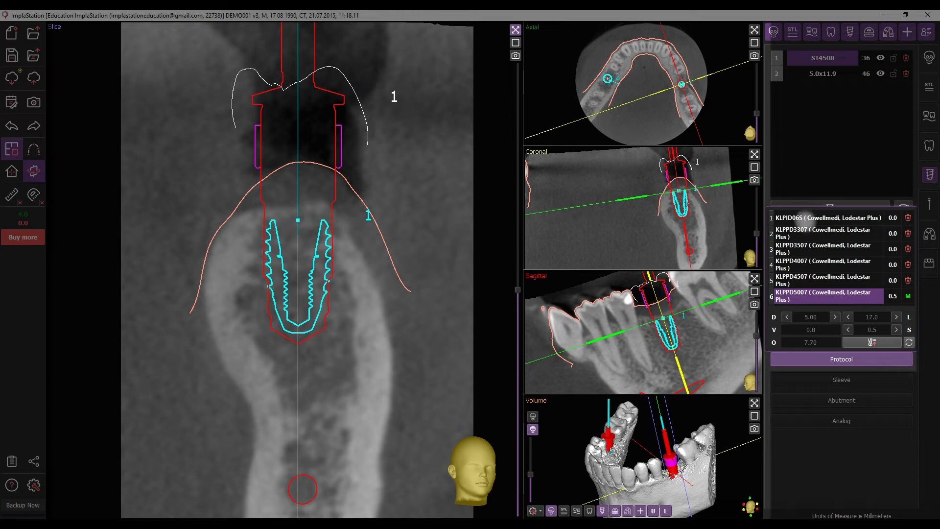
click(804, 217)
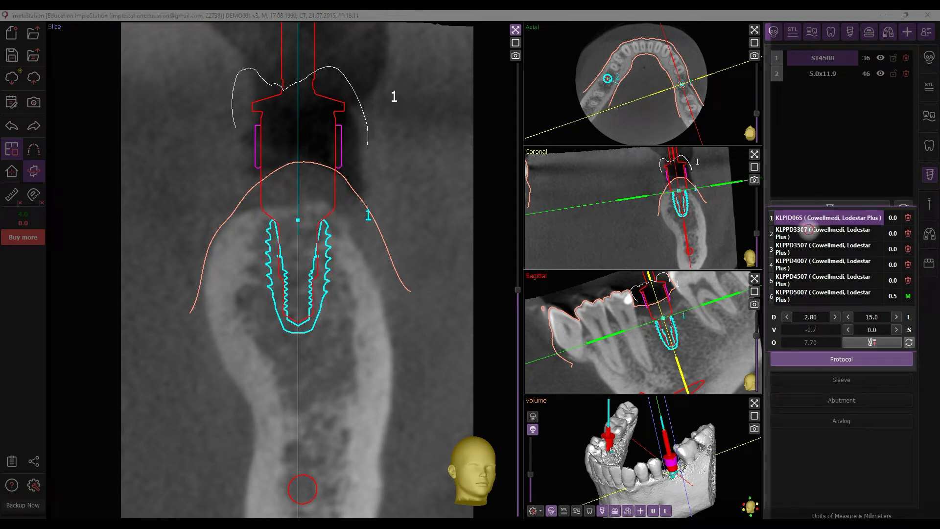
click(808, 231)
click(814, 248)
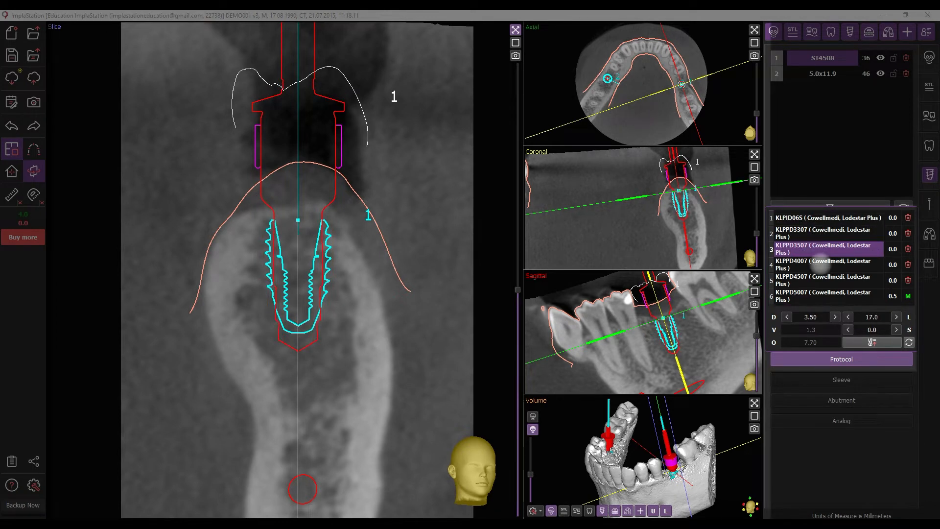
click(821, 265)
click(824, 280)
click(827, 293)
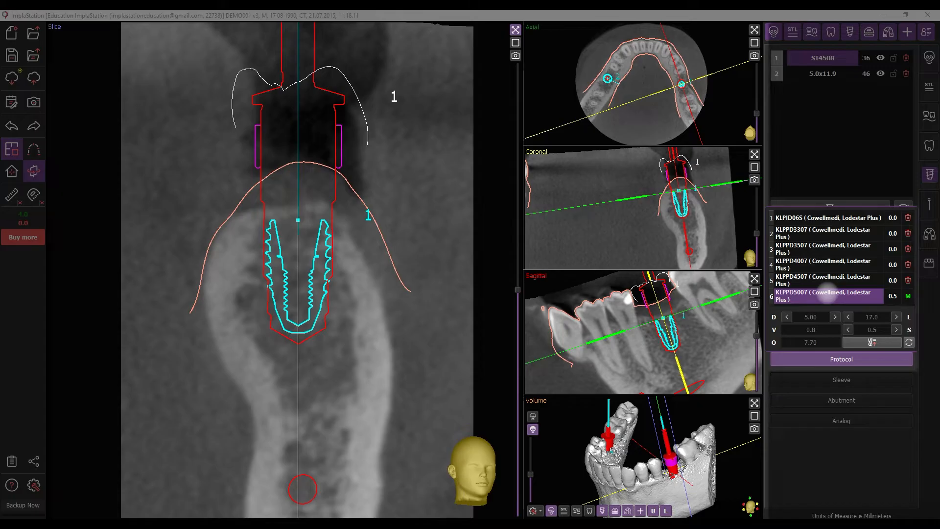
Step: Add another drill to the protocol from the KLPPD3307 entry and set its diameter to 4.00 mm
click(808, 232)
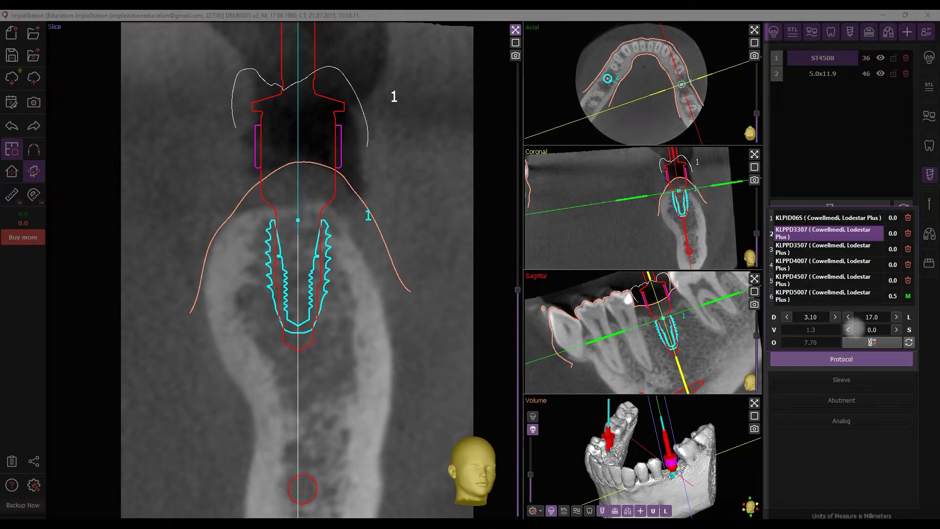
click(871, 342)
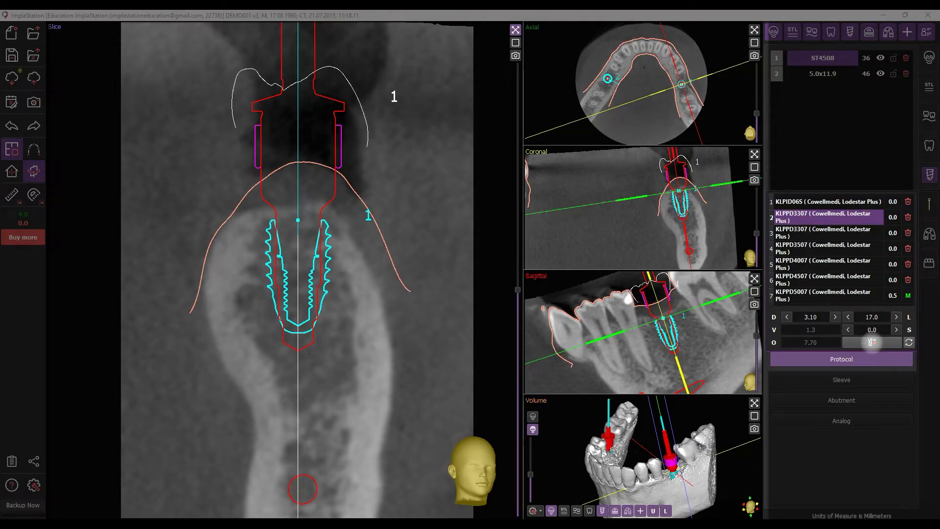
click(910, 343)
key(Escape)
click(835, 316)
click(835, 317)
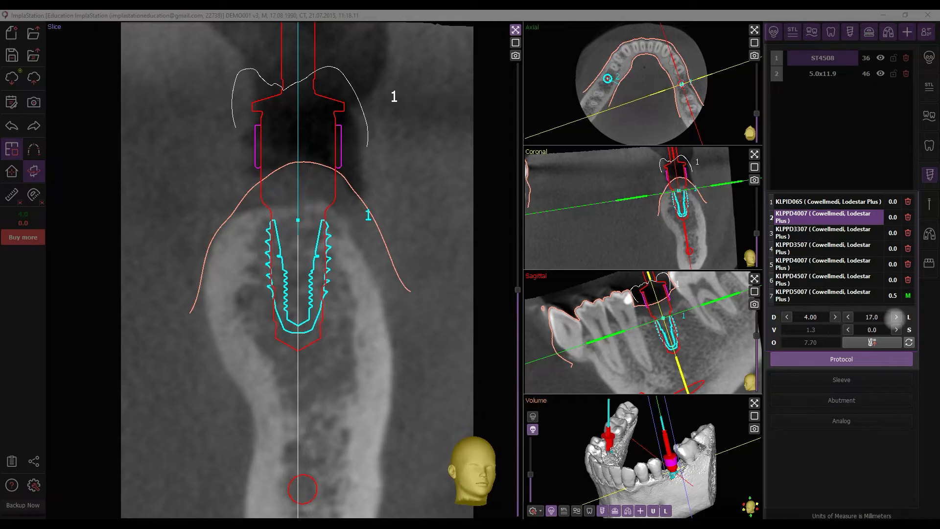
Step: Set the added protocol drill's S value to 0.5, then remove that drill from the drilling protocol
click(848, 317)
click(897, 330)
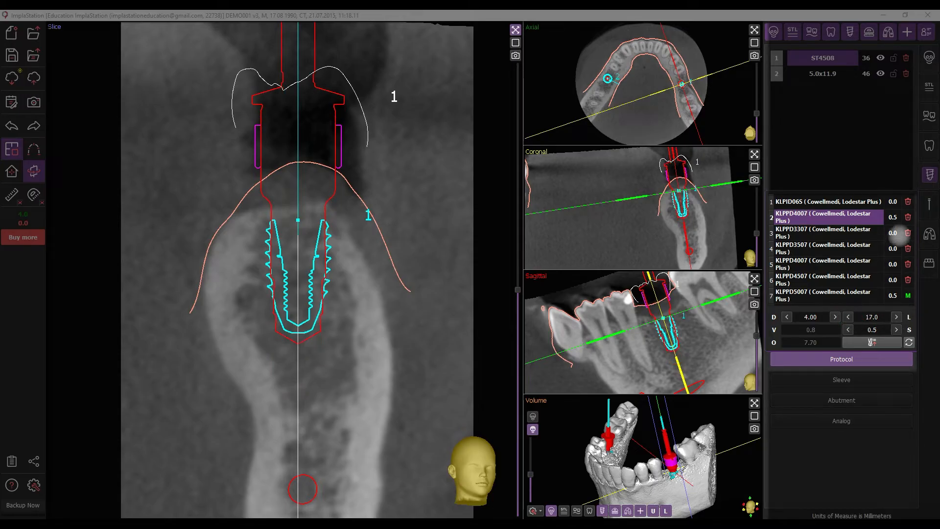
click(907, 217)
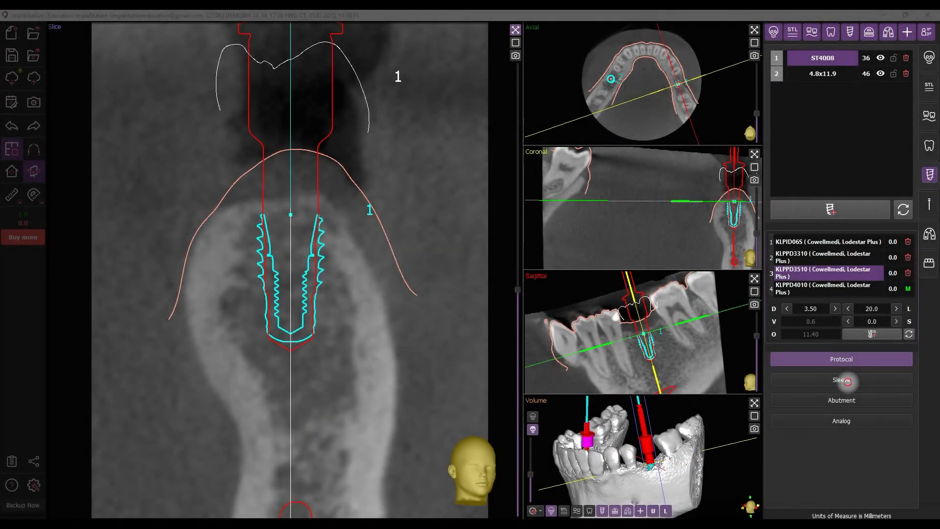
Step: Open the sleeve settings of the ST4008 implant and review the Cowellmedi Lodestar Plus sleeve library, keeping the Closed sleeve
click(847, 381)
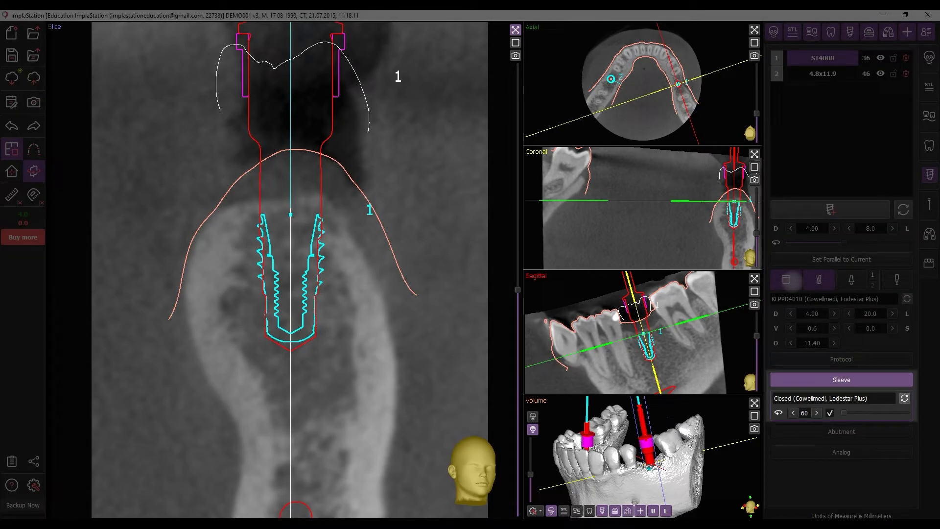
click(904, 398)
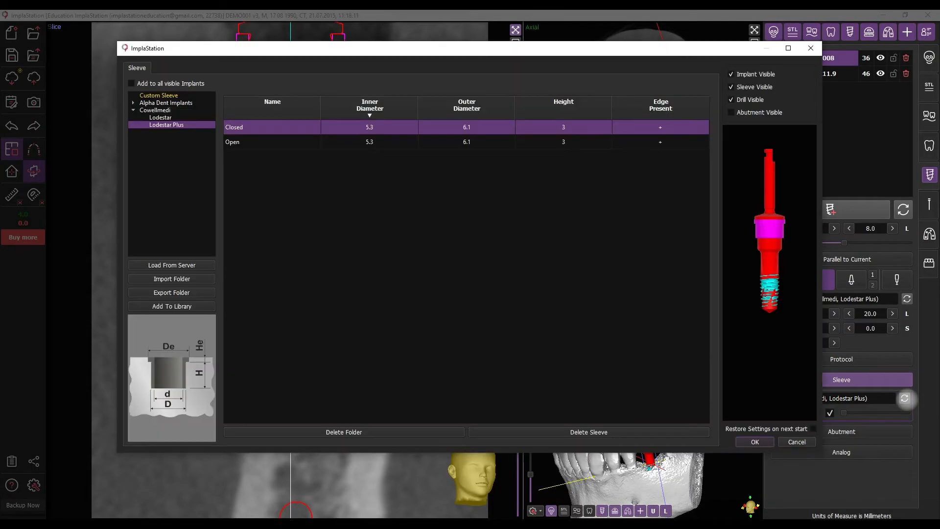
click(811, 47)
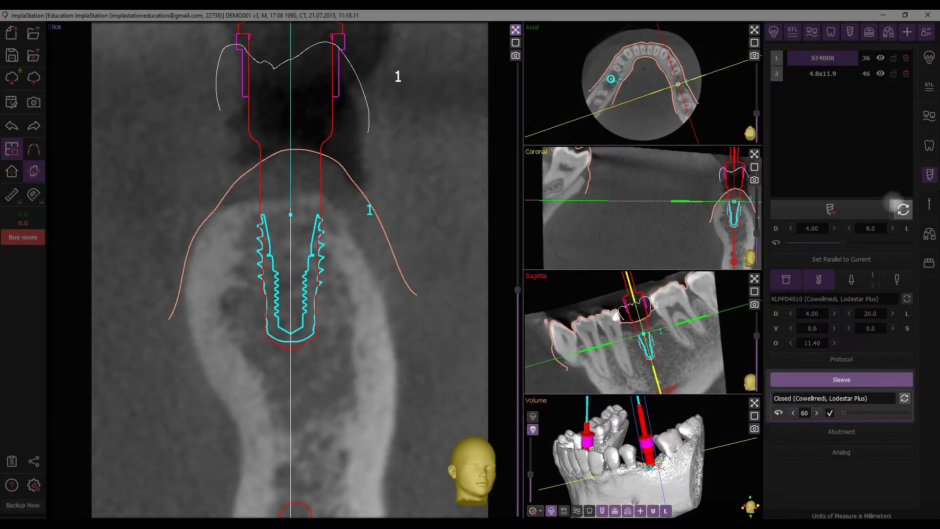
click(903, 209)
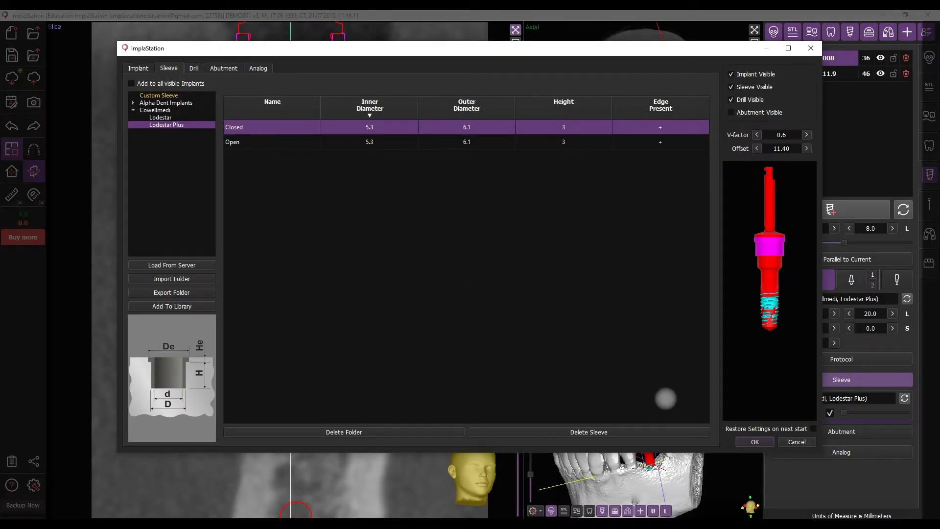
click(748, 442)
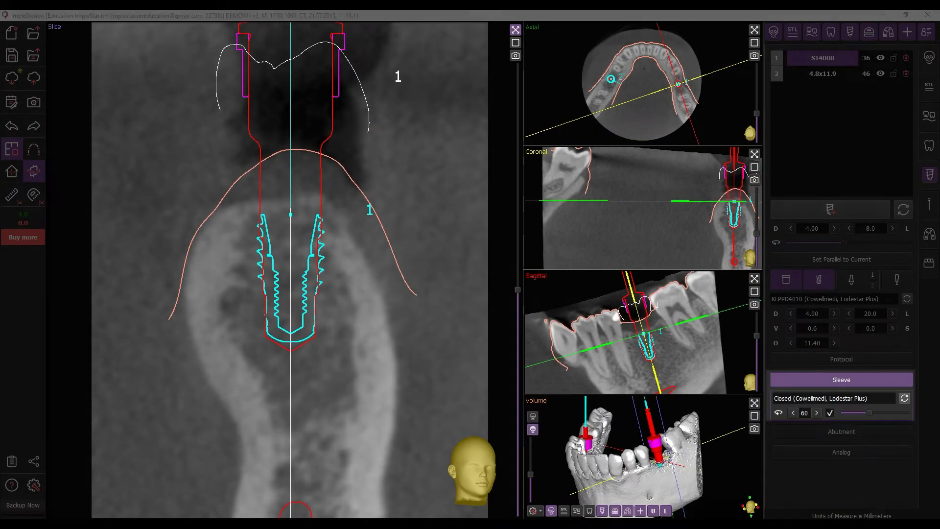
Step: Hide the drill and enlarge the volume view to look straight down on the sleeve and implant
click(818, 280)
click(754, 415)
drag(470, 235, 458, 362)
right_drag(458, 363, 458, 137)
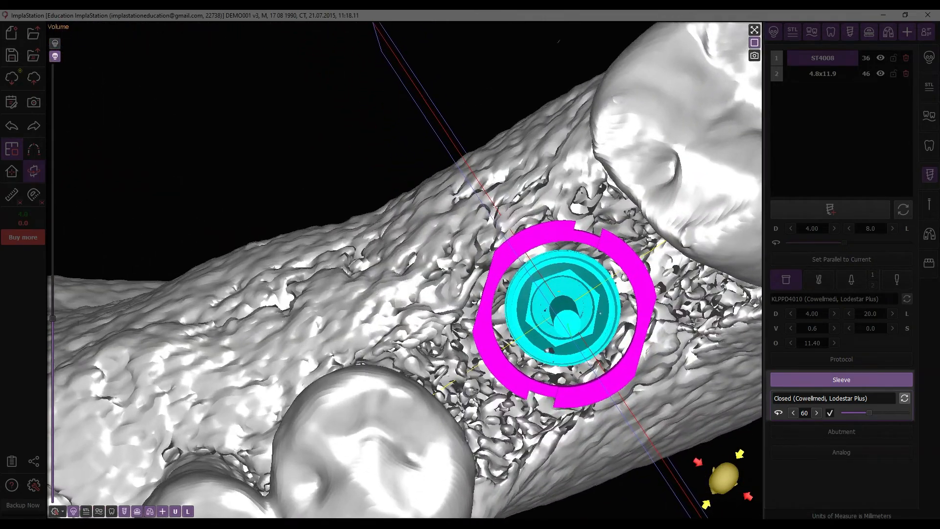
middle_drag(565, 308, 426, 297)
drag(426, 298, 424, 314)
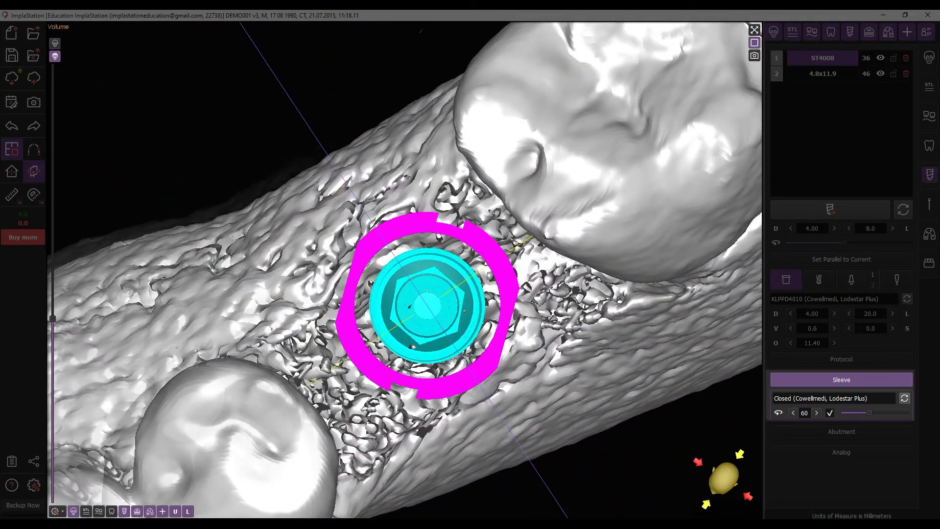
right_drag(424, 313, 424, 294)
Step: Try a sleeve rotation step of 75, restore it to 60 and rotate the sleeve slightly around the implant
mouse_move(869, 413)
mouse_down()
mouse_move(882, 413)
mouse_move(867, 415)
mouse_up()
click(817, 412)
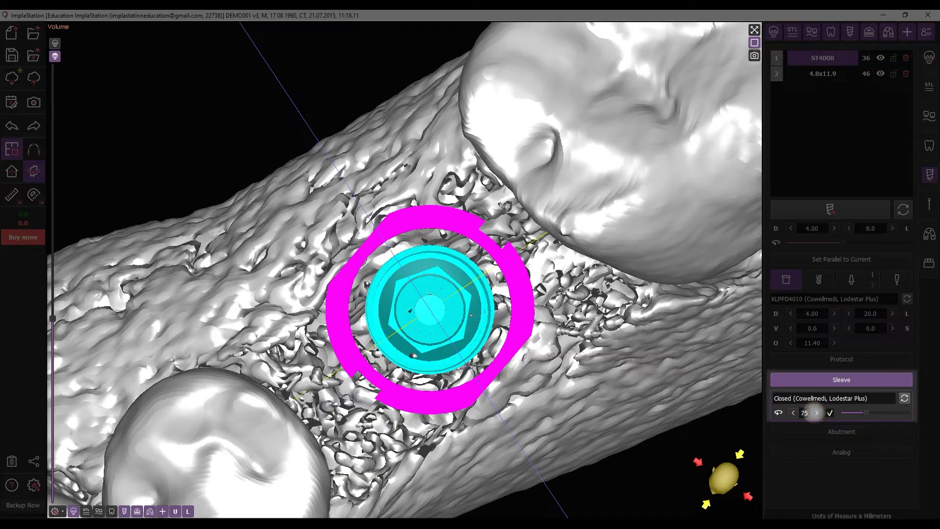
click(794, 412)
click(816, 412)
click(794, 413)
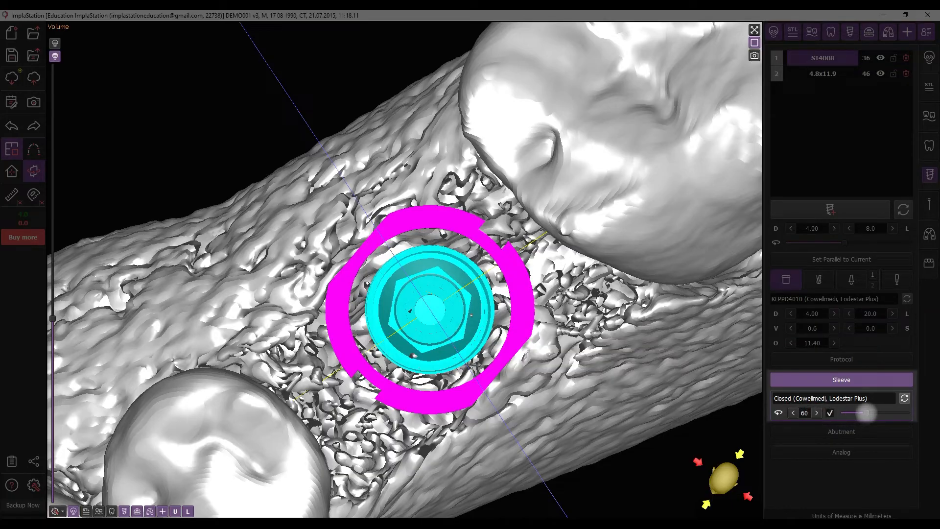
click(830, 413)
mouse_move(869, 412)
mouse_down()
mouse_move(886, 413)
mouse_move(856, 413)
mouse_move(868, 413)
mouse_up()
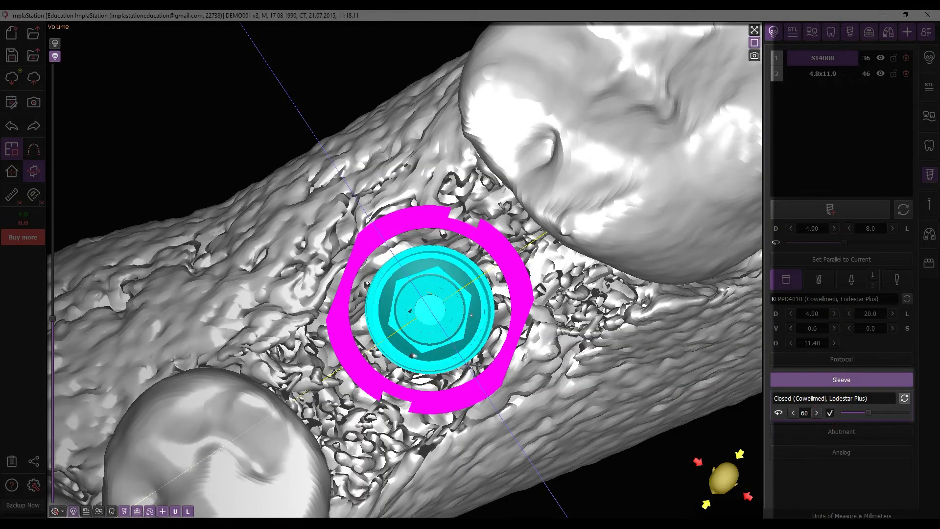
drag(414, 352, 362, 196)
scroll(365, 275, down, 12)
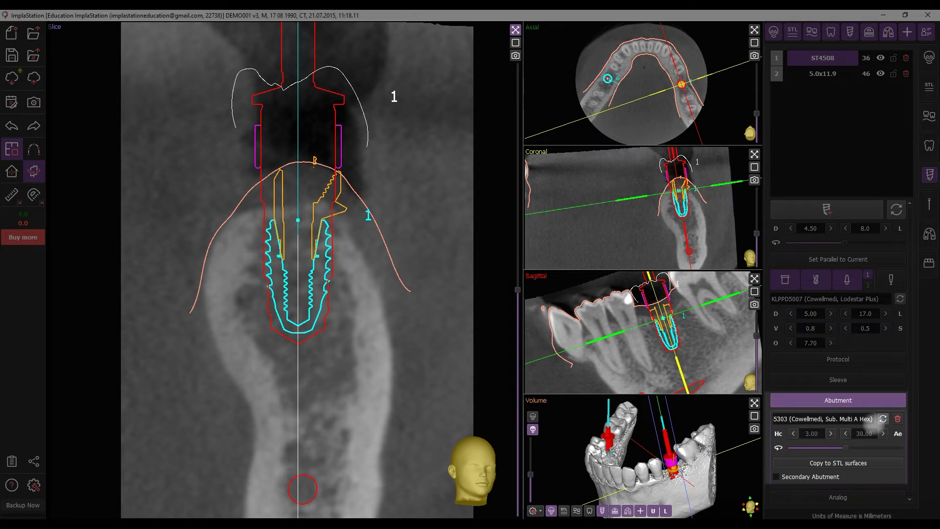
Step: Set the custom abutment's Hc value to 2.70 on the 5.0x11.9 implant and increase its extension angle
click(883, 418)
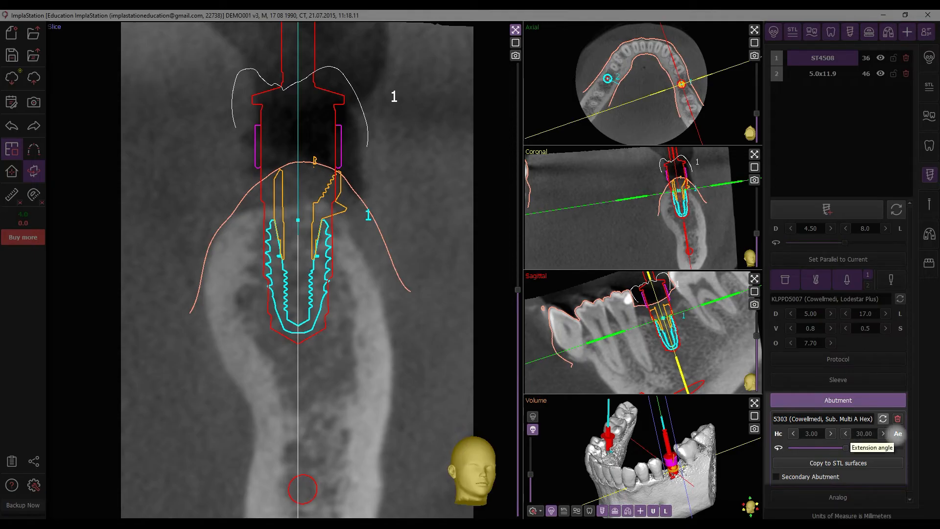
click(828, 72)
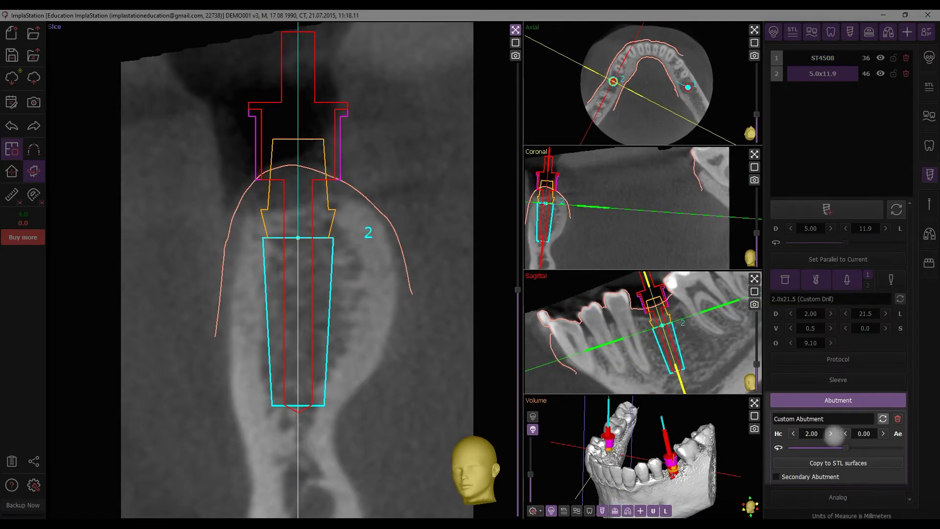
click(831, 434)
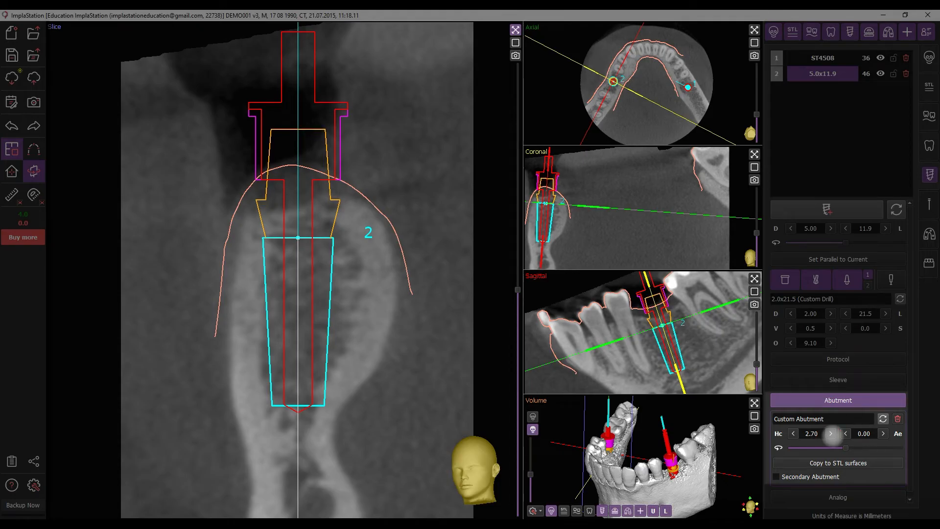
click(881, 434)
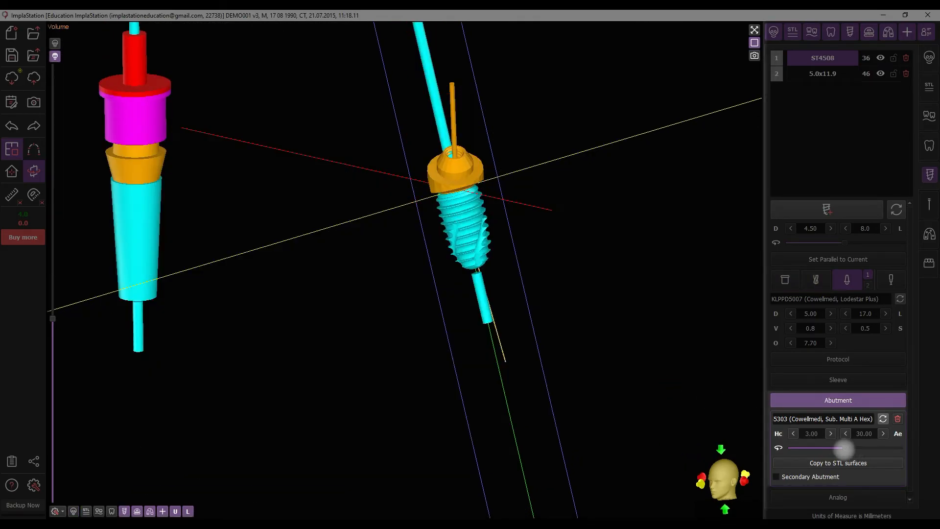
Step: Rotate the ST4508 implant's 5303 abutment slightly about its axis, and copy the ST4010 implant's ISB406 scanbody to STL surfaces
mouse_move(844, 448)
mouse_down()
mouse_move(792, 449)
mouse_move(852, 449)
mouse_up()
drag(848, 449, 842, 448)
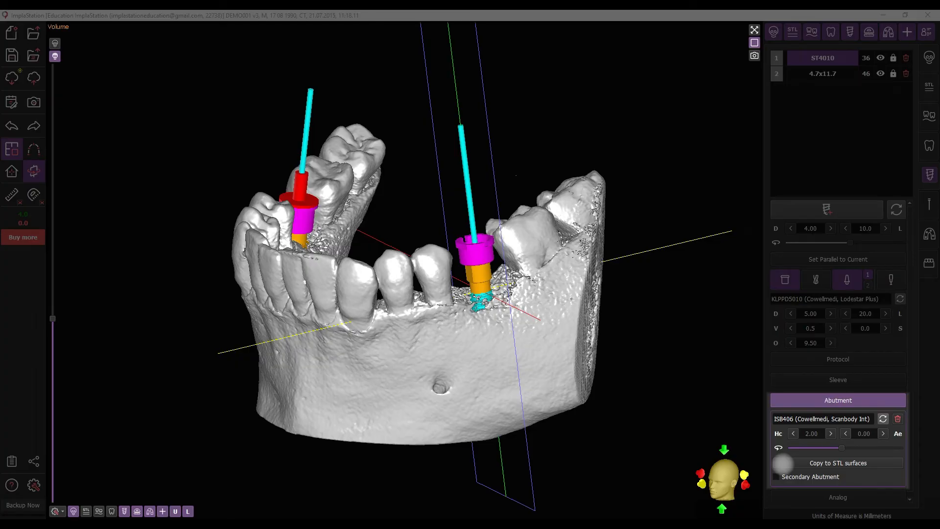
click(782, 464)
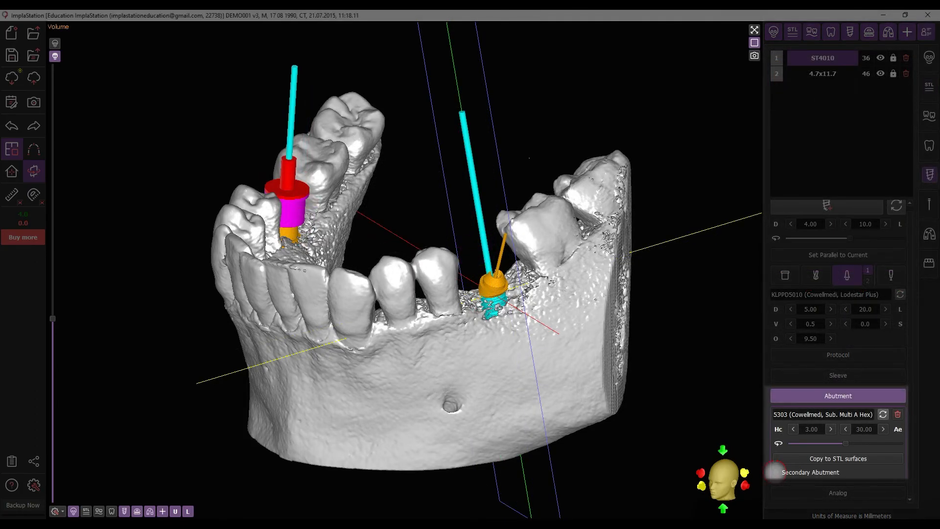
Step: Add a secondary abutment from Cowellmedi's Sub. Multi Ti-Base Hex group to the ST4010 implant and rotate it about its axis
click(775, 471)
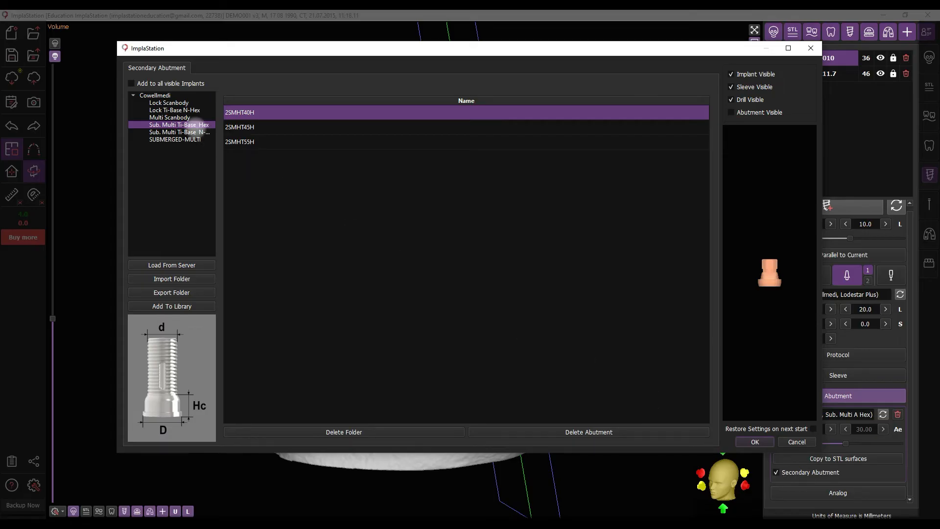
click(171, 95)
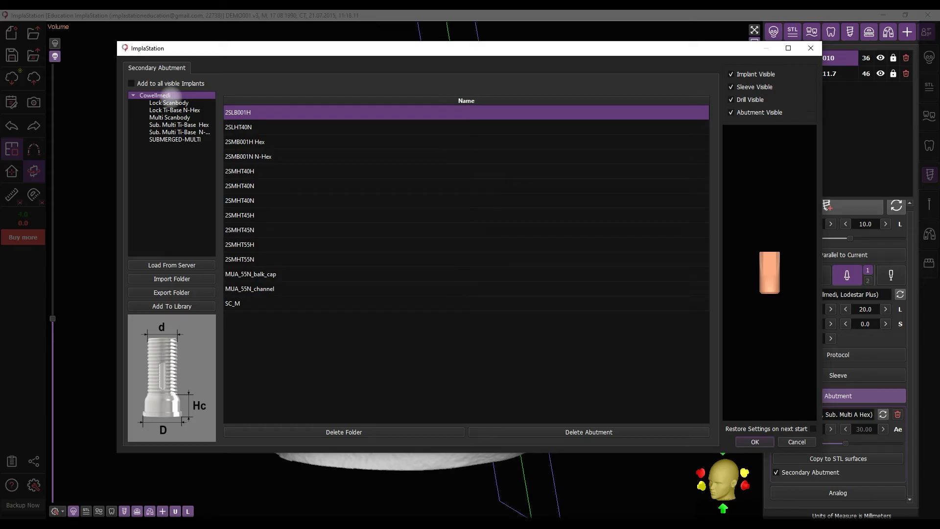
click(176, 125)
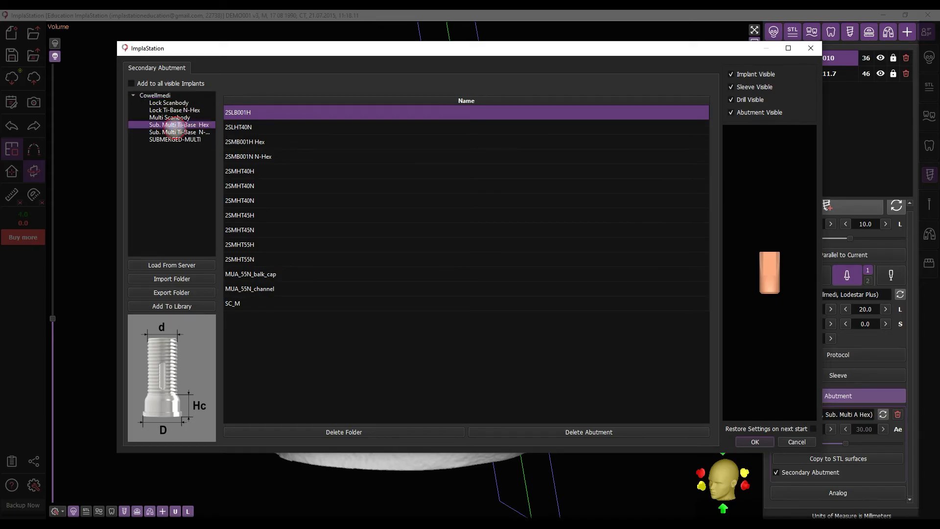
click(180, 132)
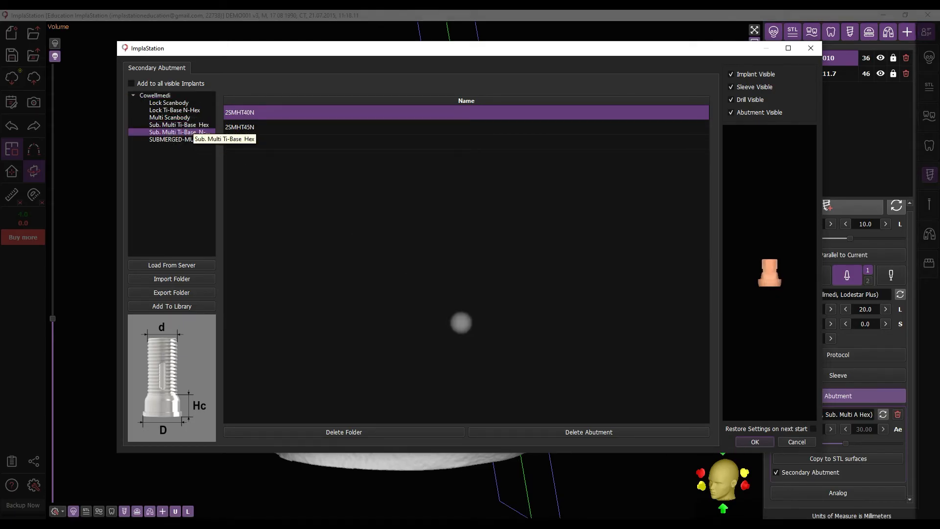
click(755, 441)
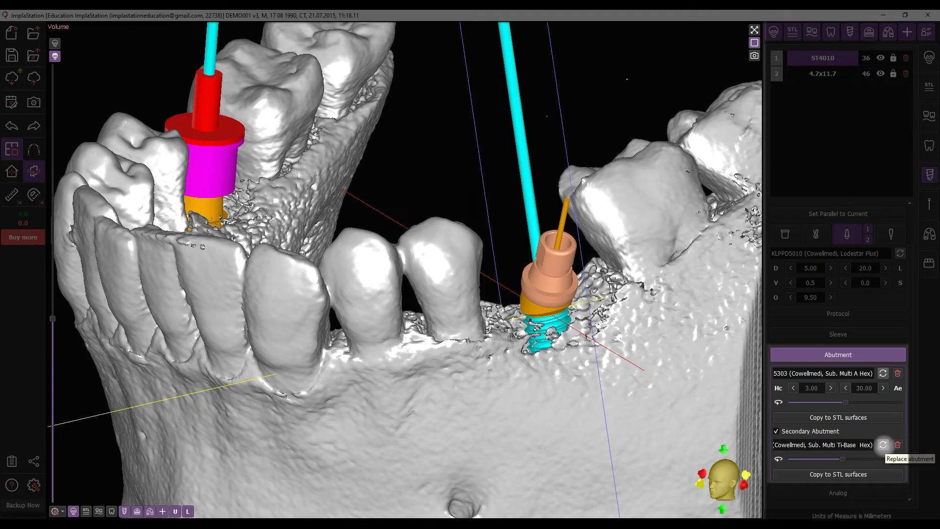
drag(843, 459, 880, 463)
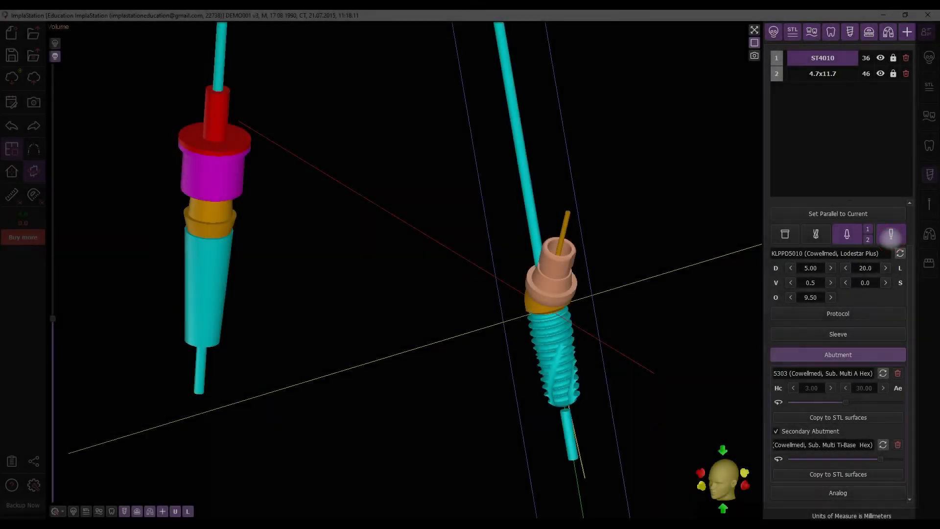
Step: Add the 2SDR001 analog from Cowellmedi's Analog group to the ST4010 implant
click(838, 491)
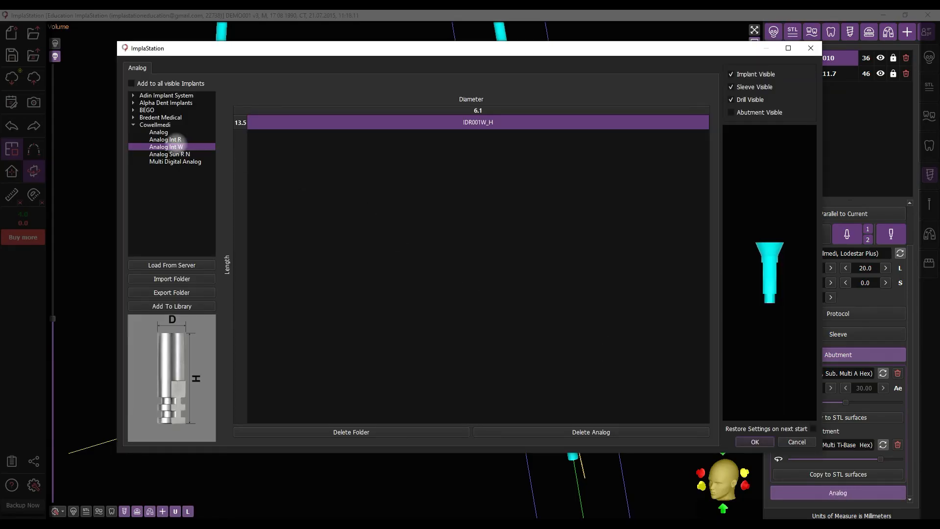
click(172, 132)
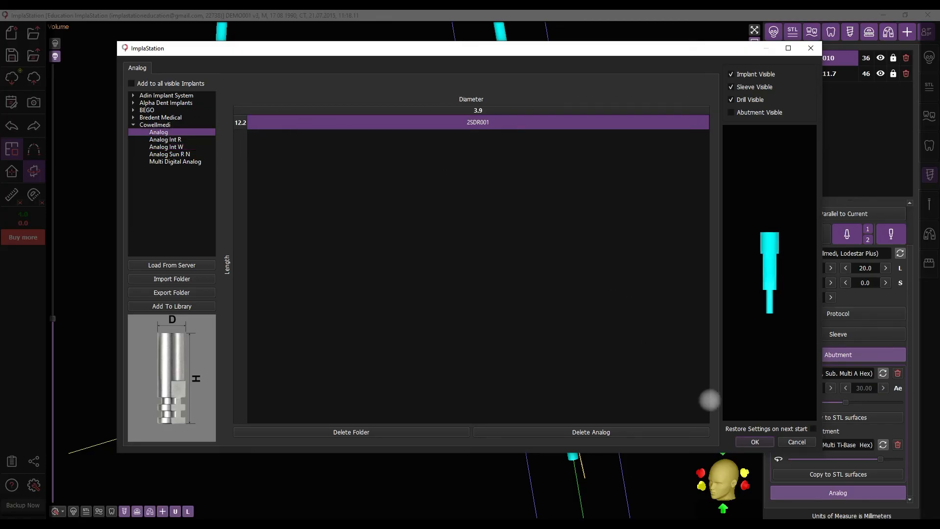
click(745, 441)
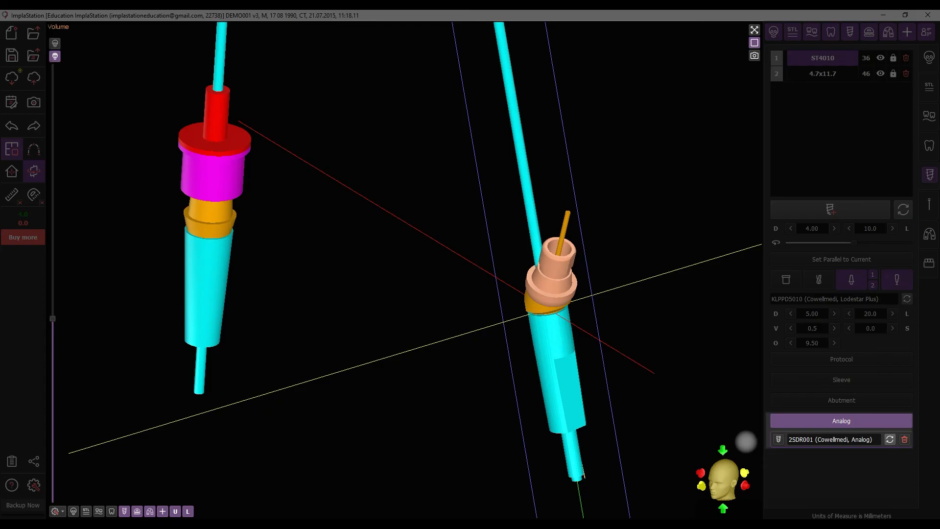
Step: Try the abutment type for the 2SDR001 analog, then switch it back to the implant type
drag(641, 286, 644, 470)
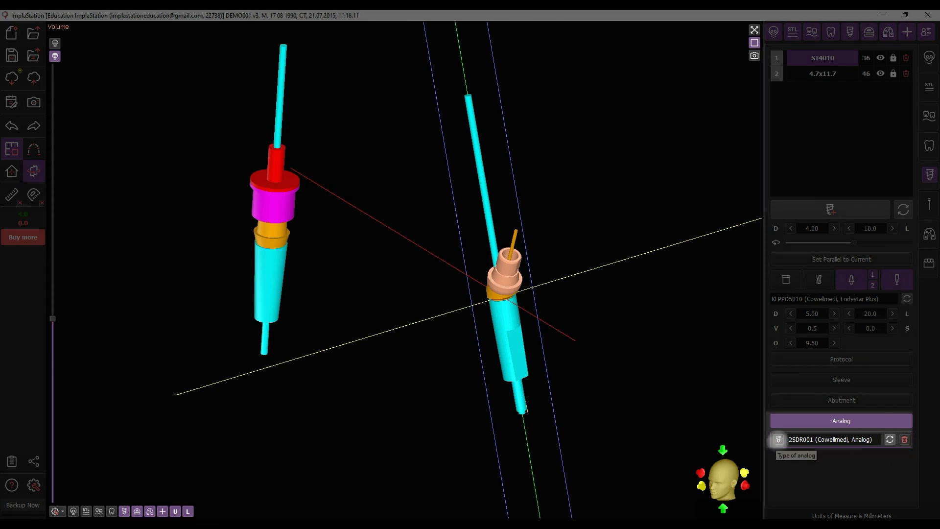
click(778, 439)
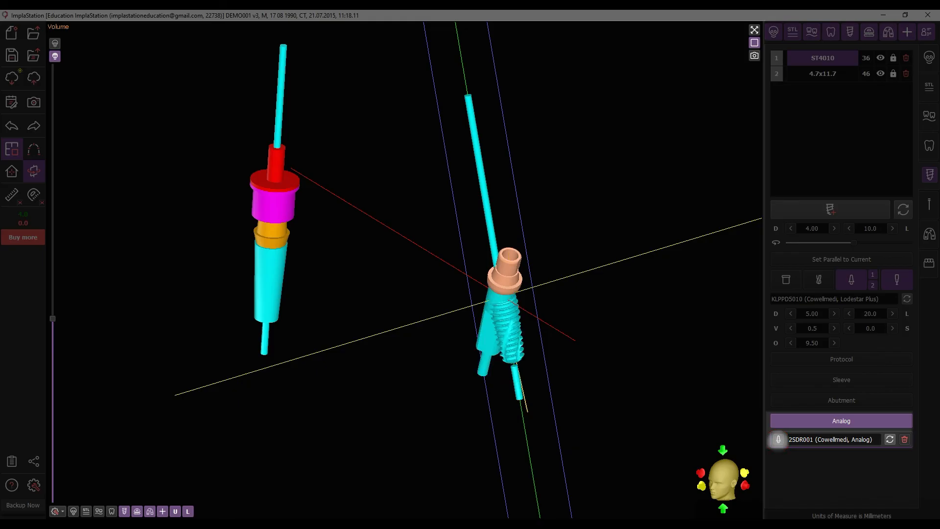
click(778, 439)
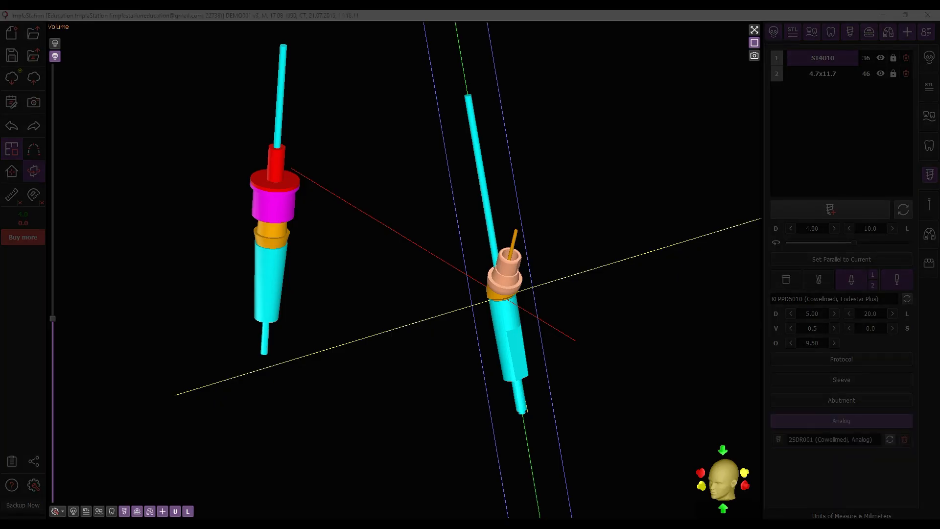
scroll(404, 271, down, 3)
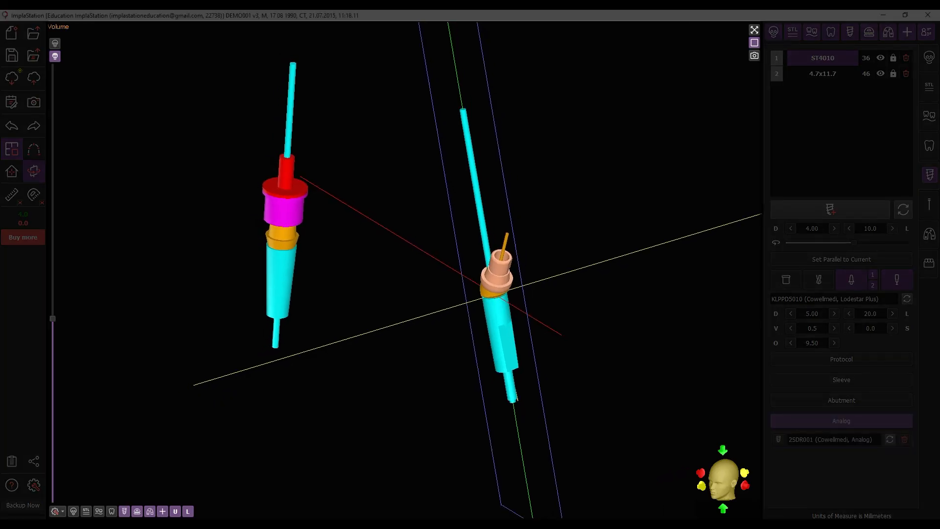